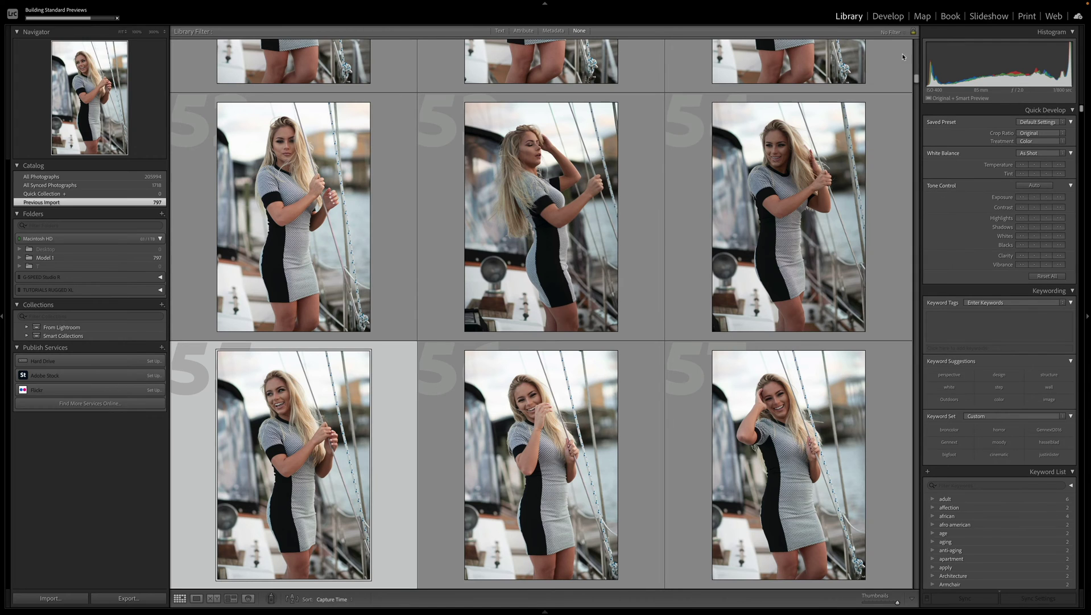
Open the sailboat portrait in Develop and bring up the full Profile Browser
{"action": "left_click", "coordinate": [891, 17]}
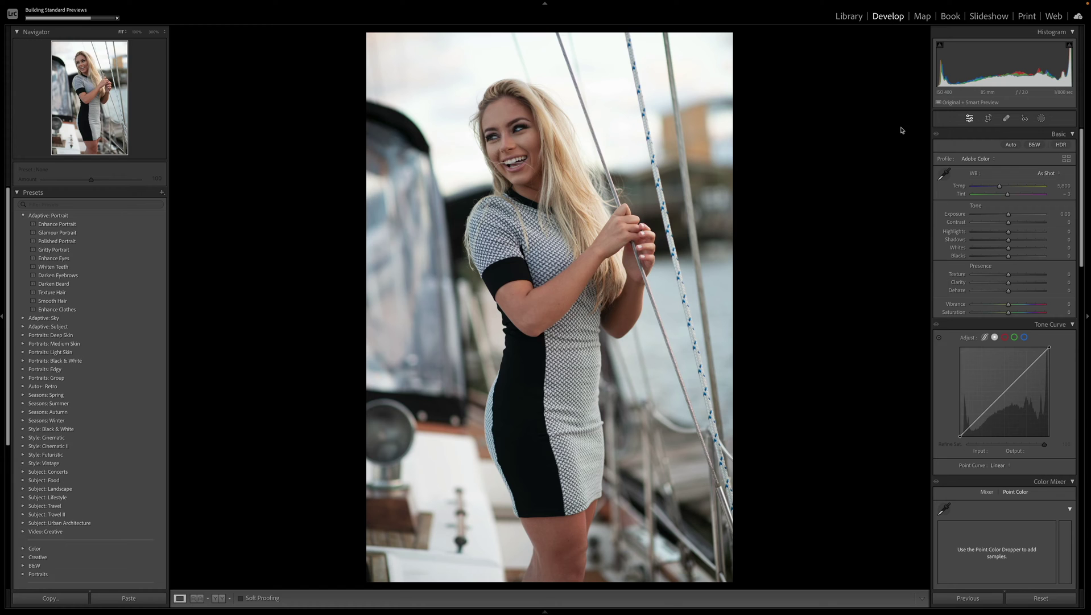
{"action": "left_click", "coordinate": [982, 161]}
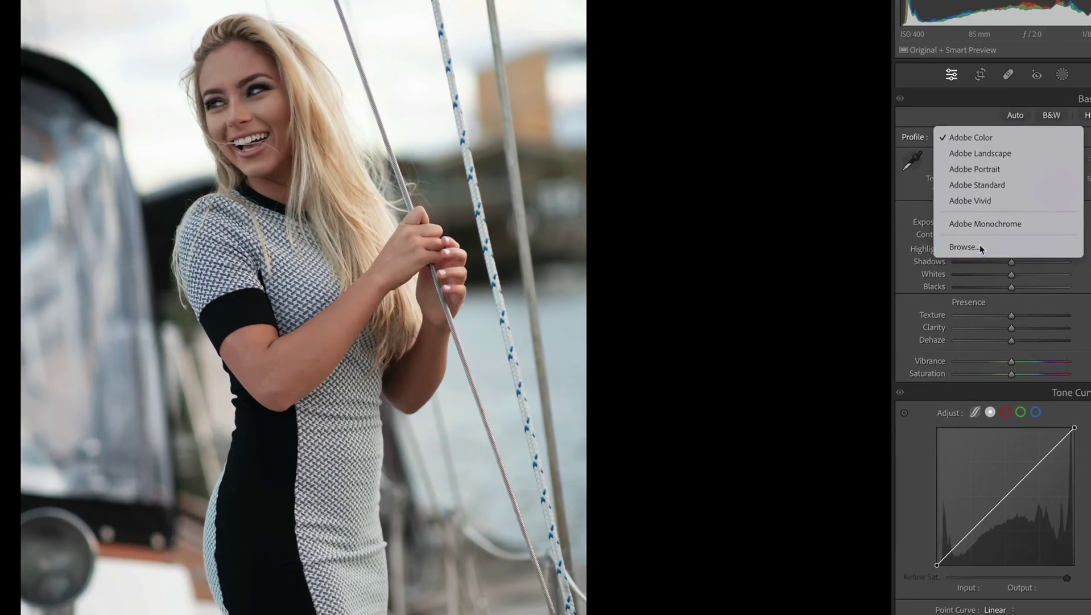
{"action": "left_click", "coordinate": [977, 229]}
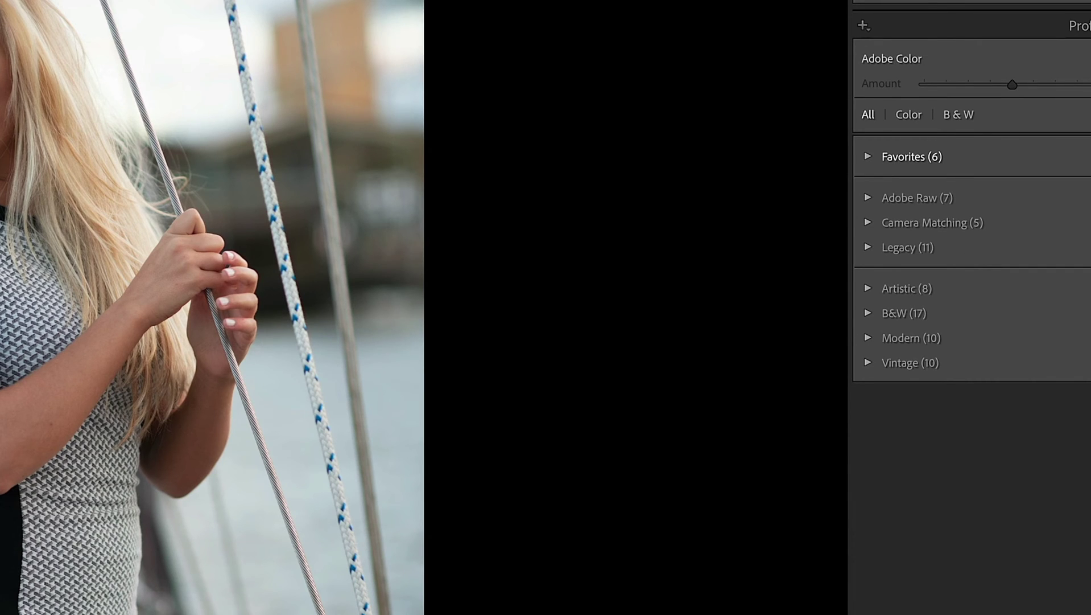
Import all XMP profiles from the NOLA - 3D LUT - Profiles folder
{"action": "left_click", "coordinate": [868, 28]}
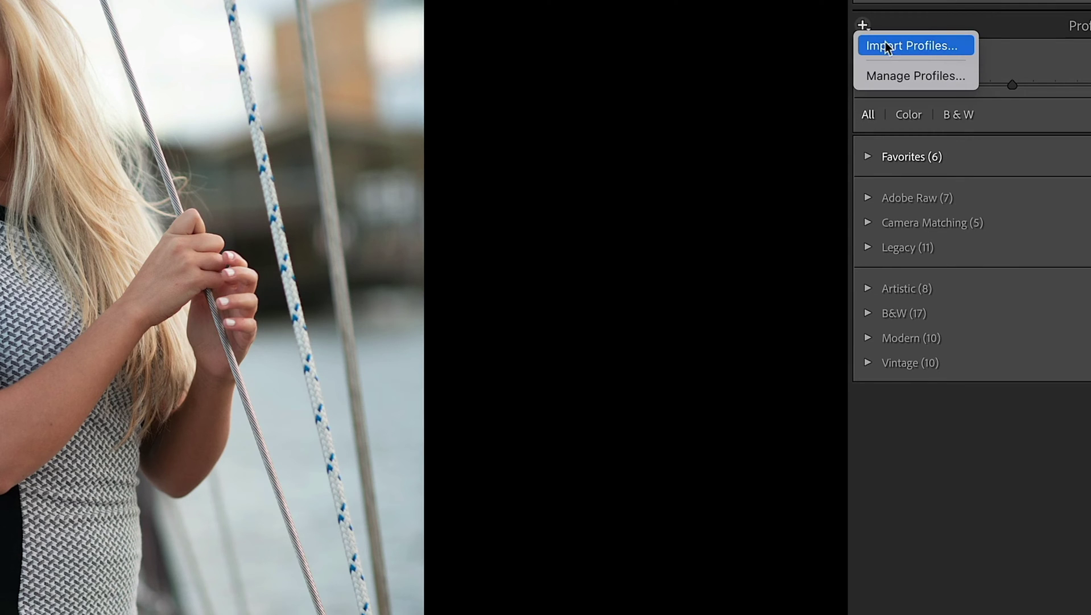
{"action": "key", "text": "Escape"}
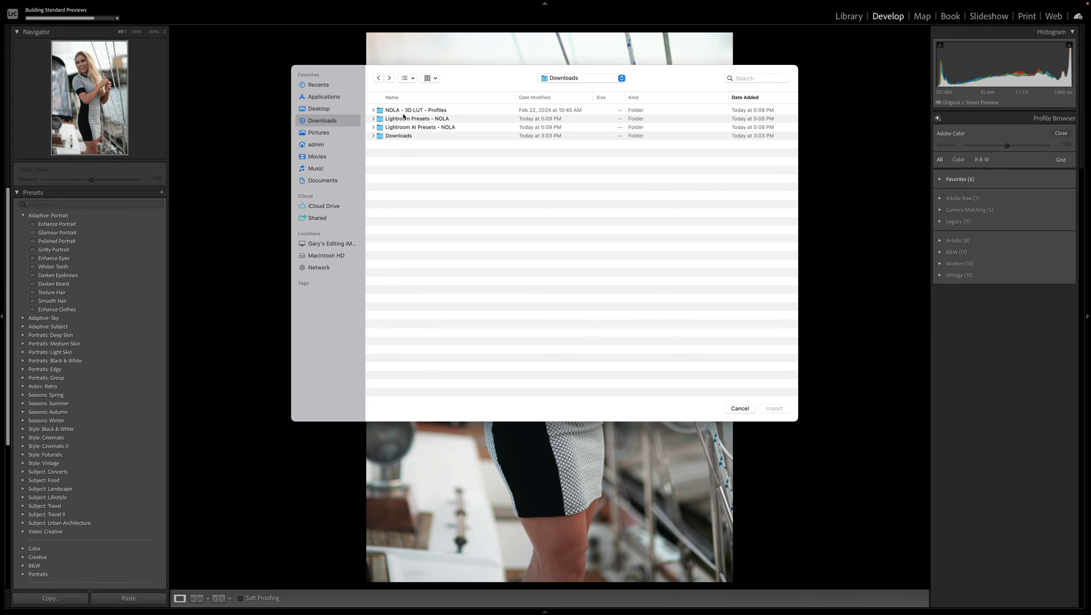
{"action": "left_click", "coordinate": [406, 111]}
{"action": "double_click", "coordinate": [424, 114]}
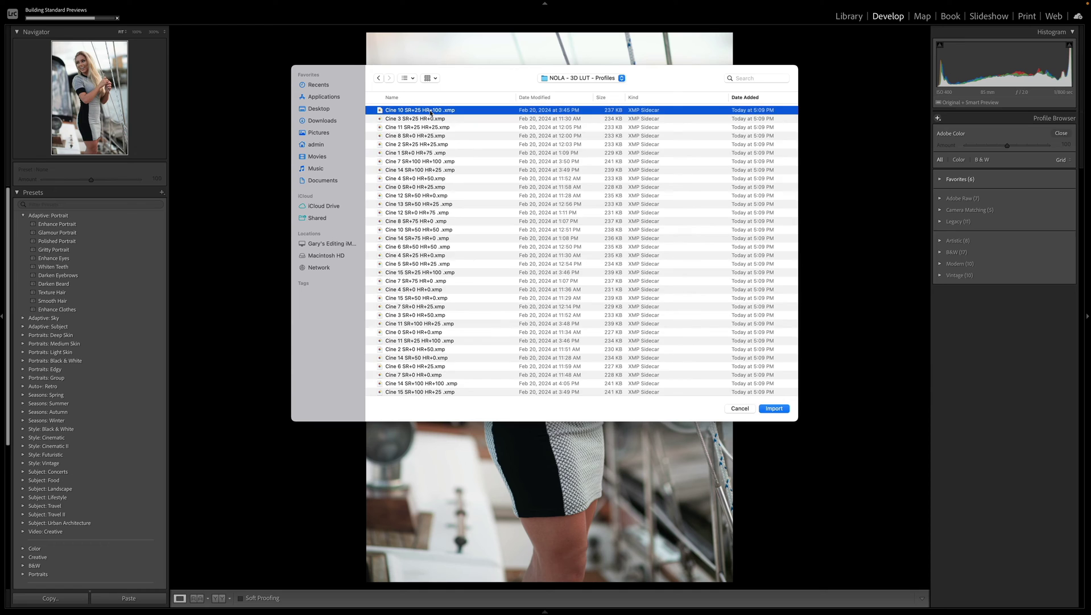
{"action": "key", "text": "super+a"}
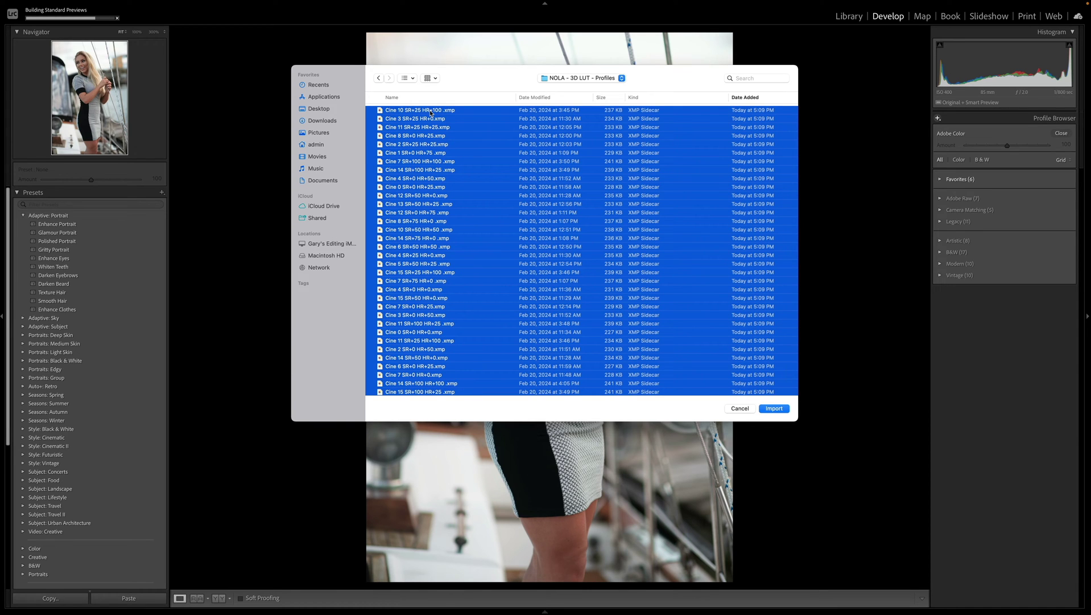
{"action": "key", "text": "Return"}
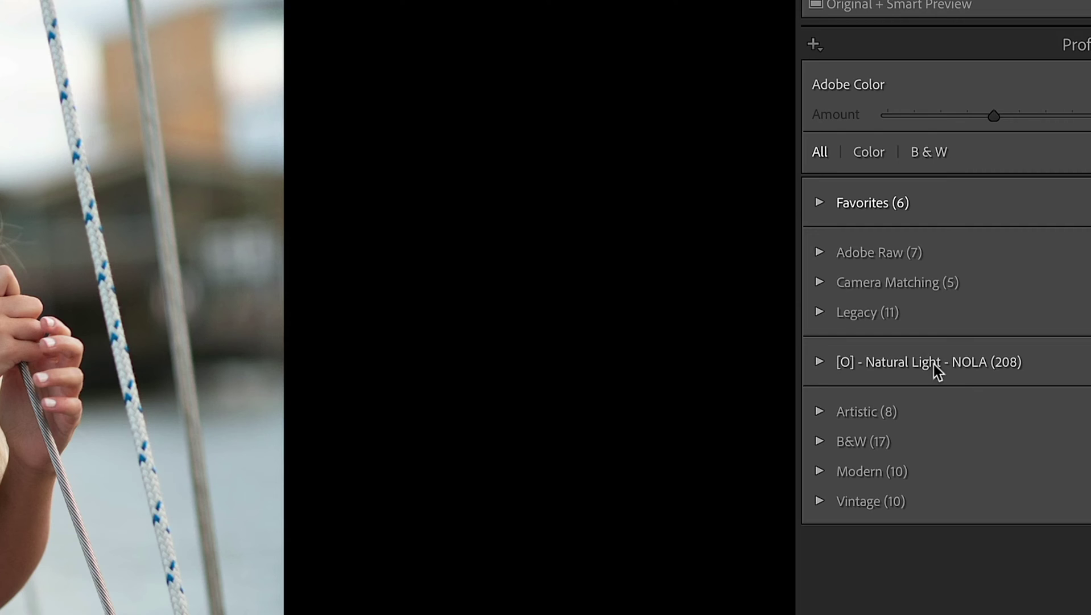
Expand the Natural Light - NOLA group and scroll through its Cine profile previews
{"action": "left_click", "coordinate": [820, 362]}
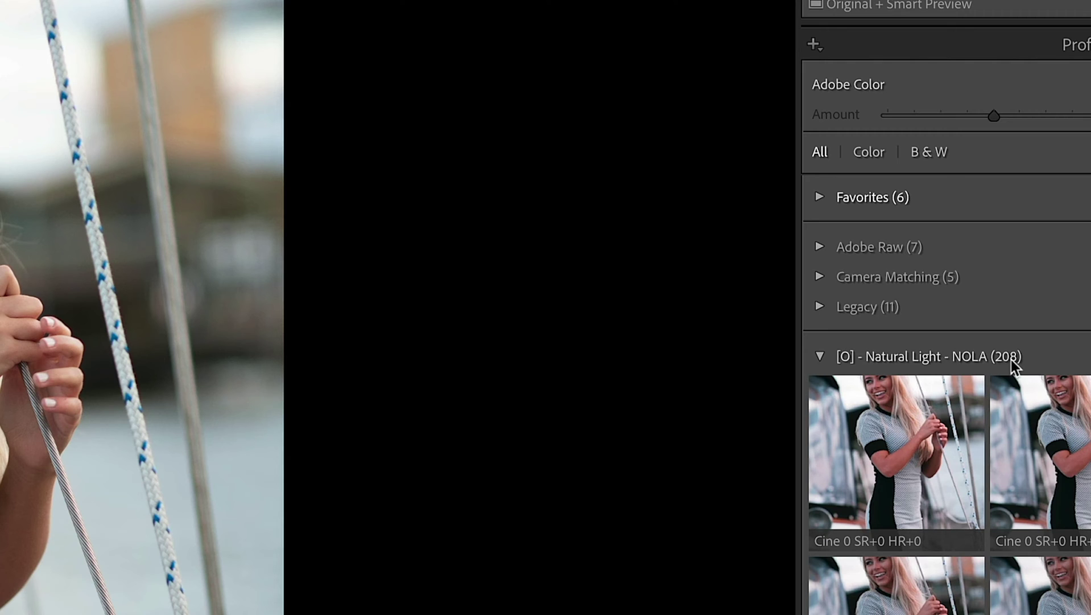
{"action": "left_click", "coordinate": [820, 357]}
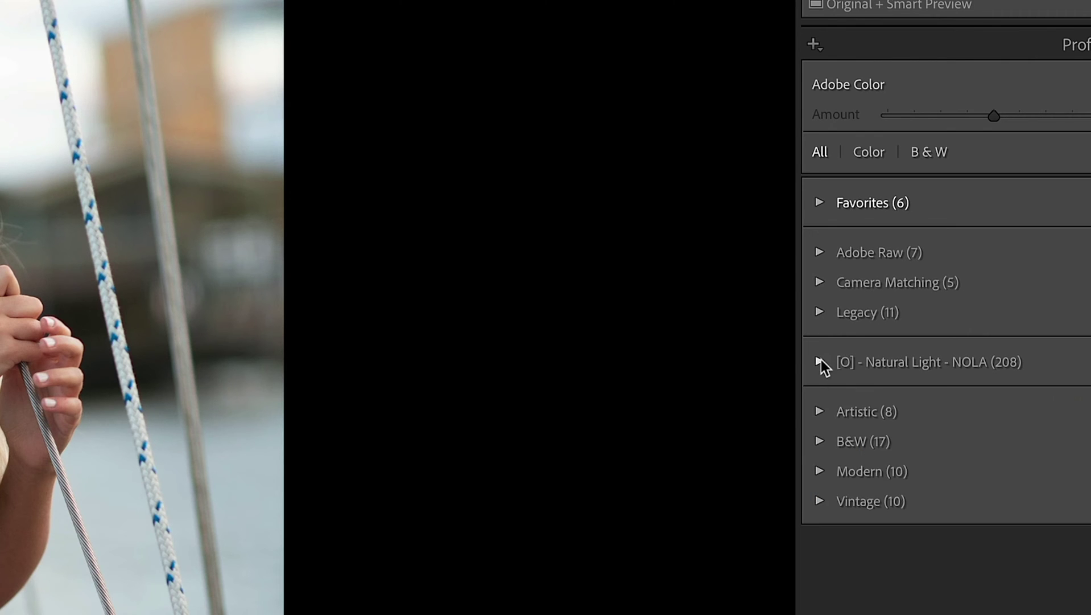
{"action": "left_click", "coordinate": [821, 358]}
{"action": "left_click", "coordinate": [1047, 419]}
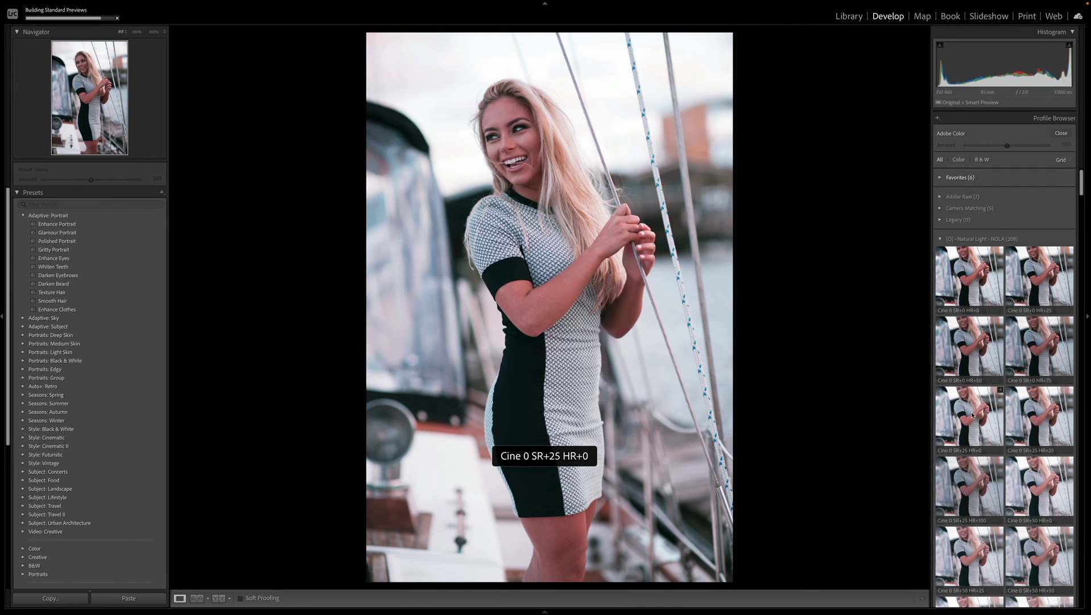
{"action": "scroll", "coordinate": [1021, 417], "scroll_direction": "down", "scroll_amount": 2}
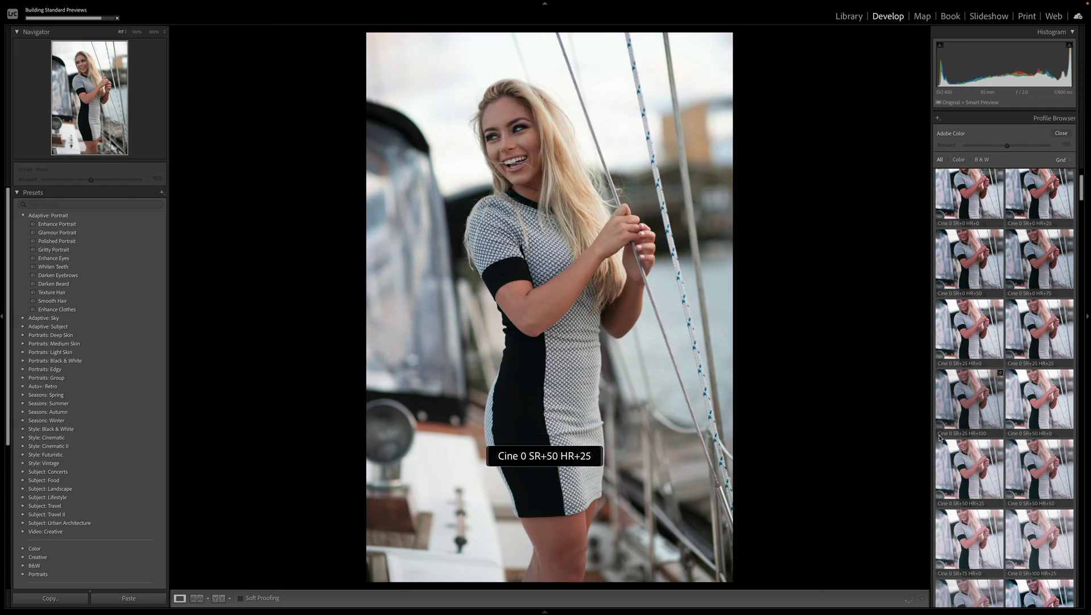
{"action": "scroll", "coordinate": [1021, 430], "scroll_direction": "down", "scroll_amount": 2}
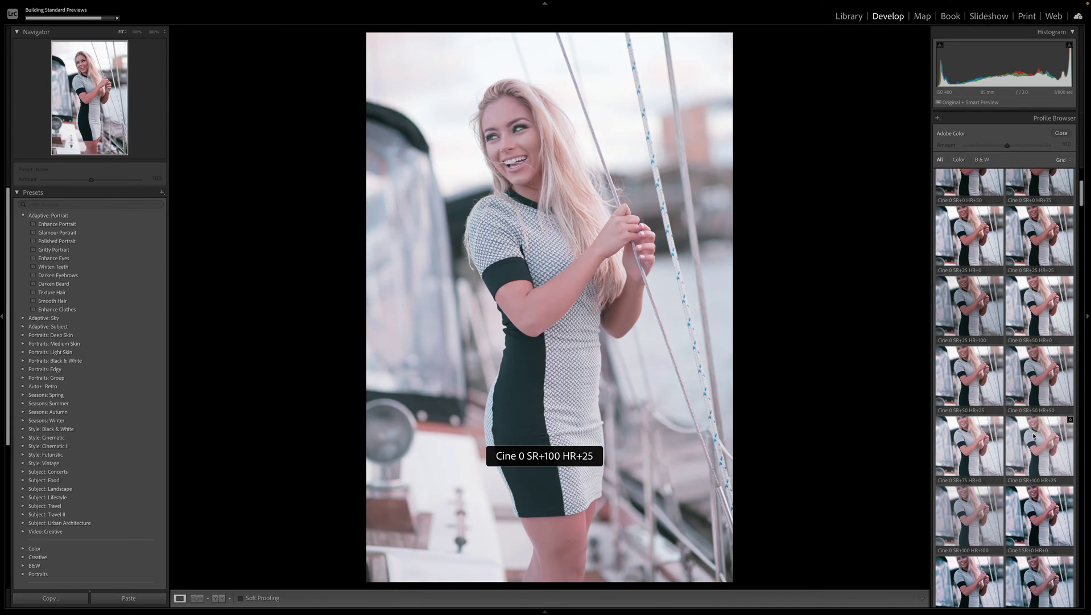
{"action": "scroll", "coordinate": [1026, 414], "scroll_direction": "down", "scroll_amount": 1}
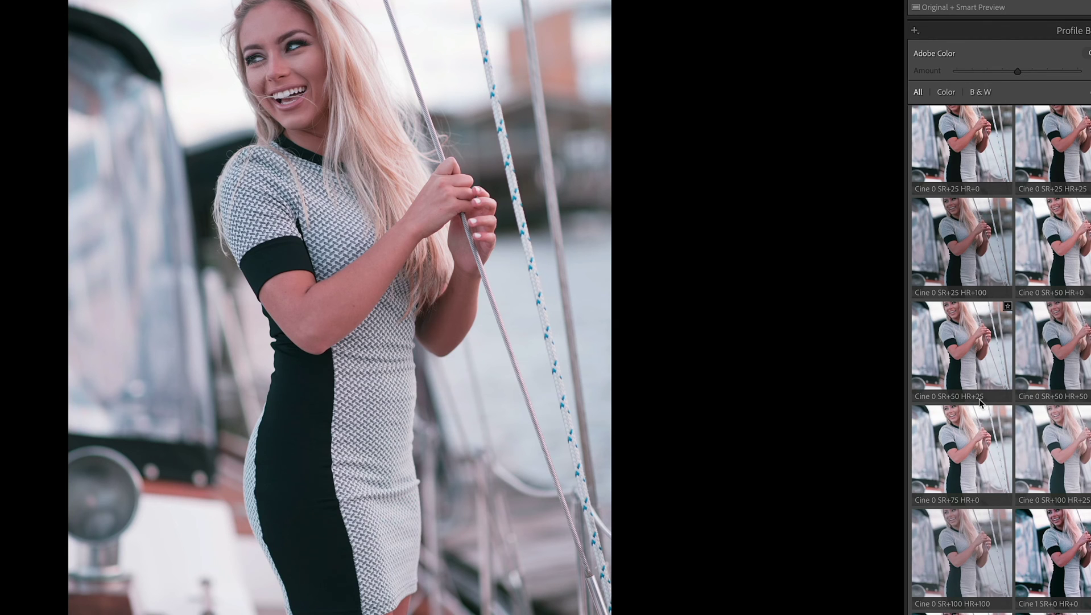
{"action": "scroll", "coordinate": [980, 403], "scroll_direction": "up", "scroll_amount": 5}
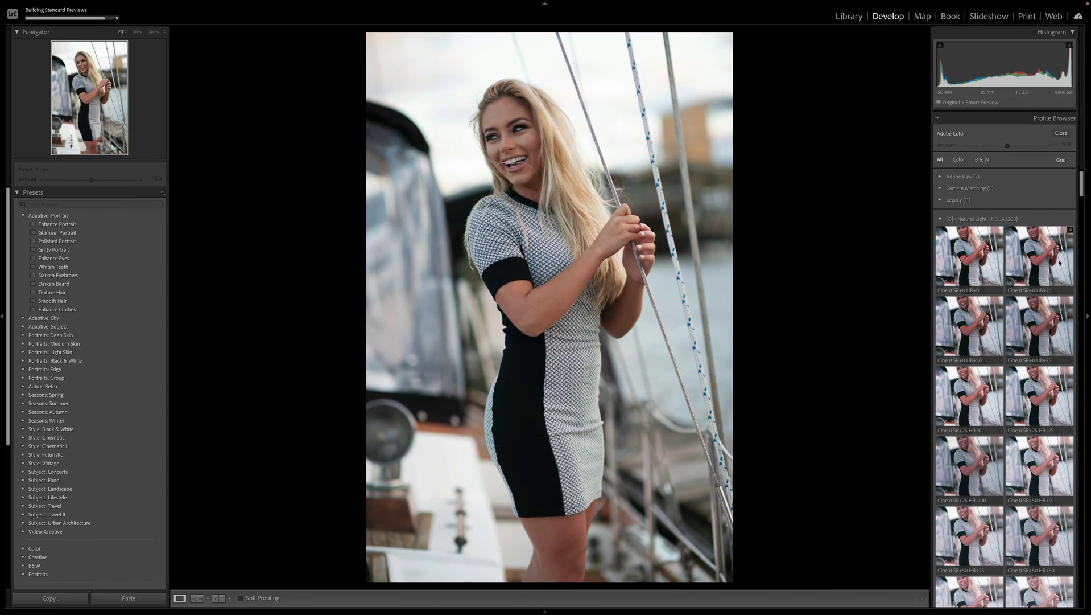
Try Cine 0 SR+0 HR+25, settle on Cine 0 SR+0 HR+50, and return to Library
{"action": "left_click", "coordinate": [1060, 302]}
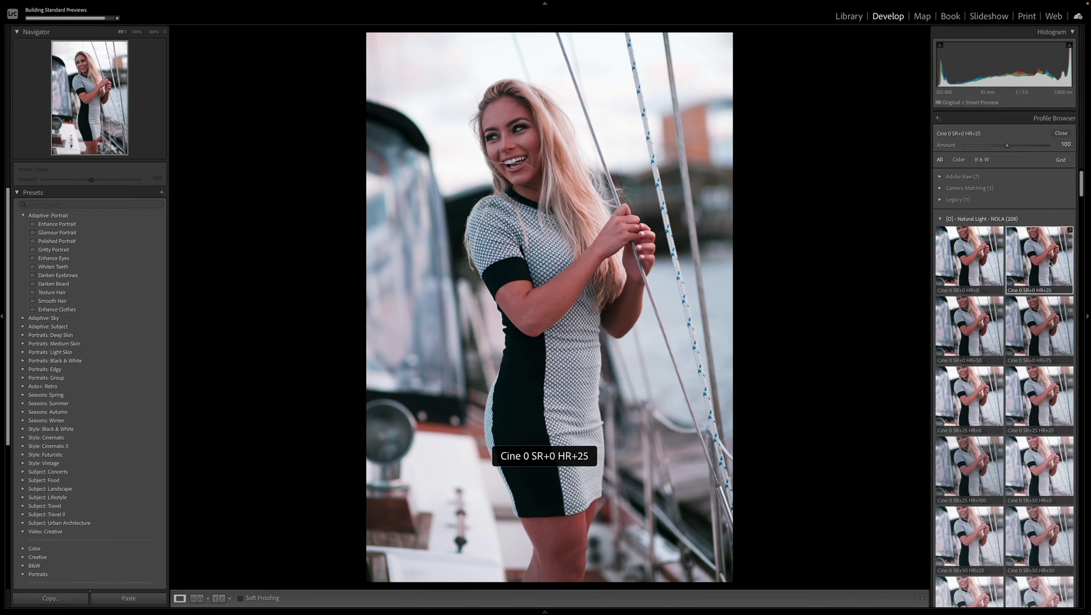
{"action": "scroll", "coordinate": [1051, 263], "scroll_direction": "down", "scroll_amount": 1}
{"action": "left_click", "coordinate": [1040, 250]}
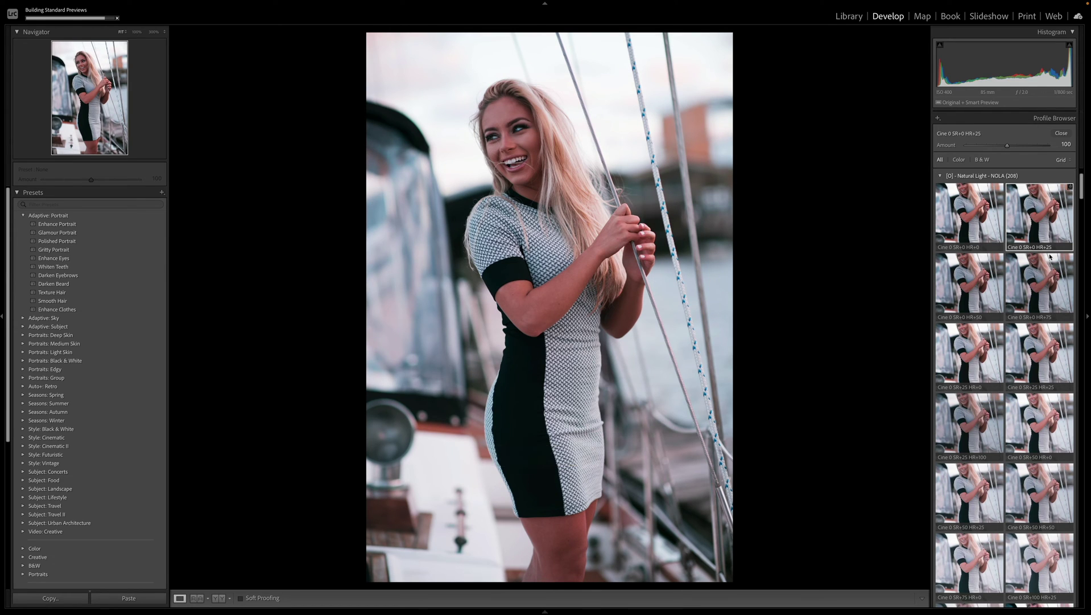
{"action": "scroll", "coordinate": [1047, 255], "scroll_direction": "down", "scroll_amount": 1}
{"action": "left_click", "coordinate": [975, 277]}
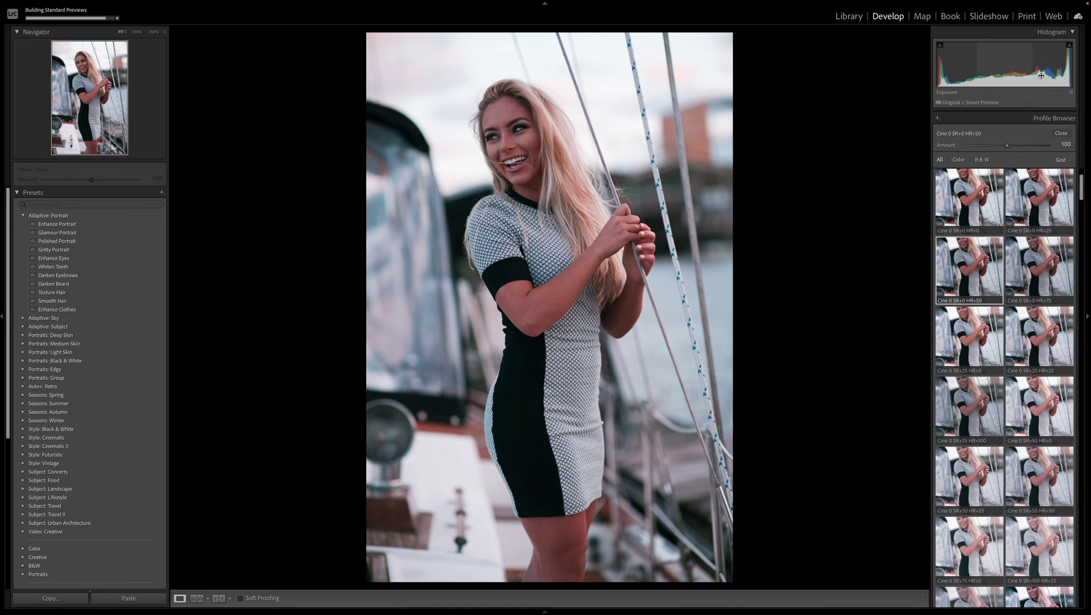
{"action": "left_click", "coordinate": [850, 16]}
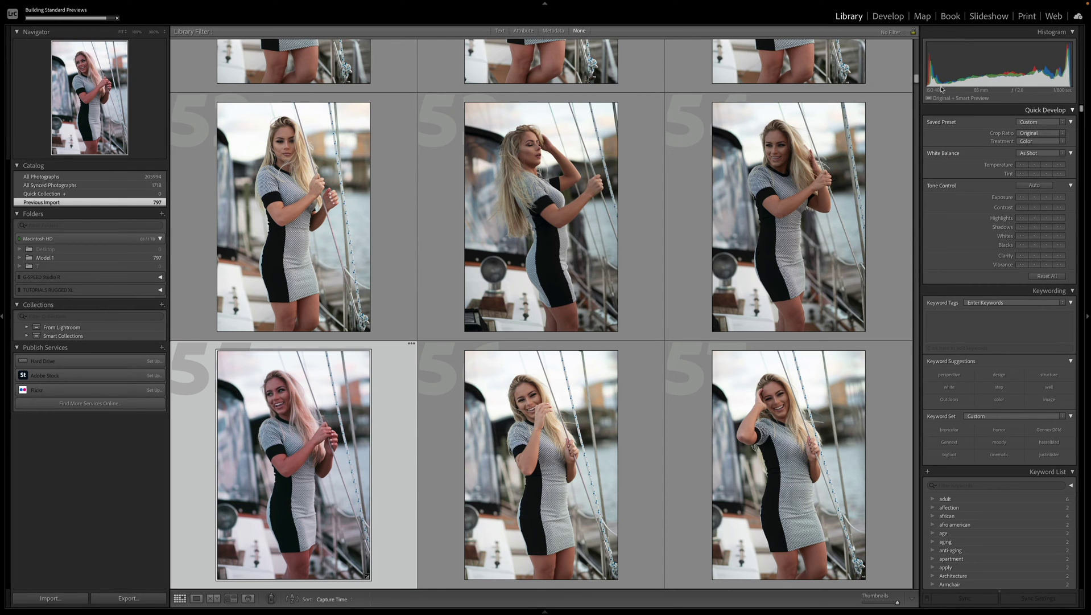
Return to Develop and reopen the Profile Browser on the NOLA Cine thumbnails
{"action": "left_click", "coordinate": [893, 16]}
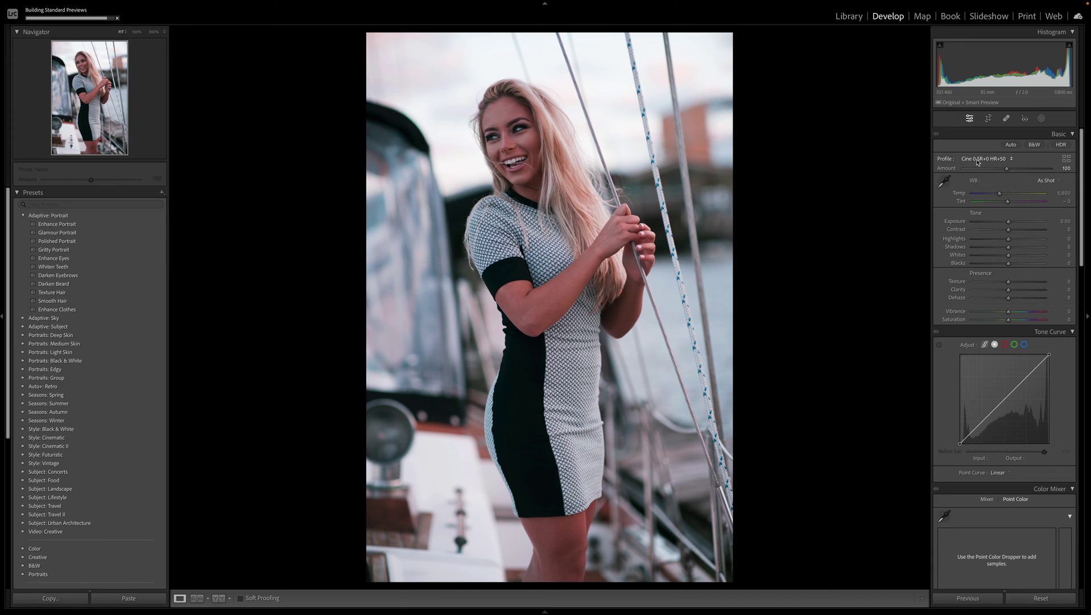
{"action": "left_click", "coordinate": [979, 161]}
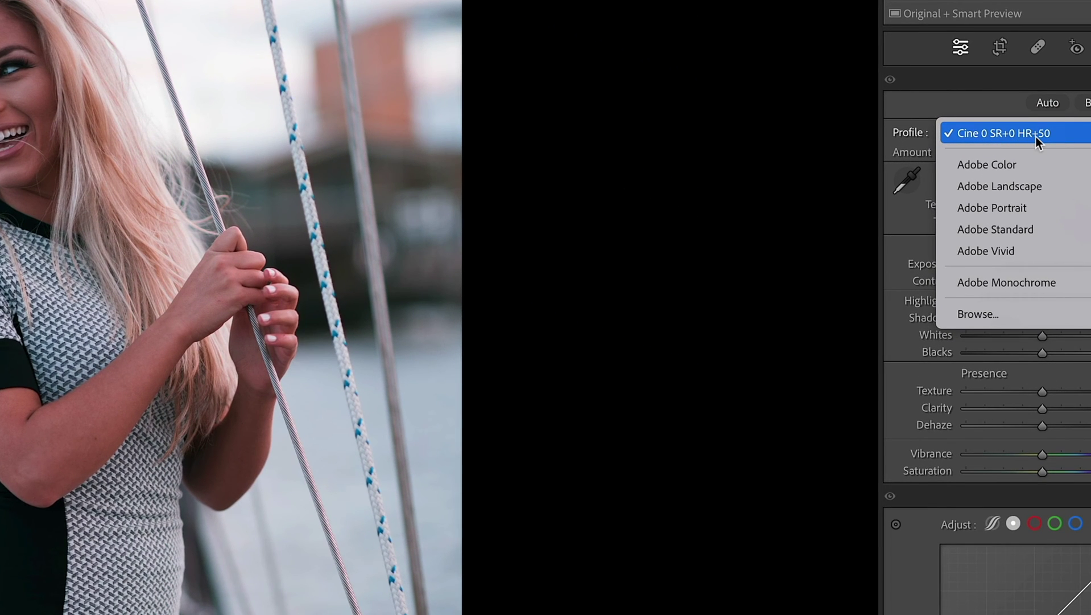
{"action": "left_click", "coordinate": [978, 138]}
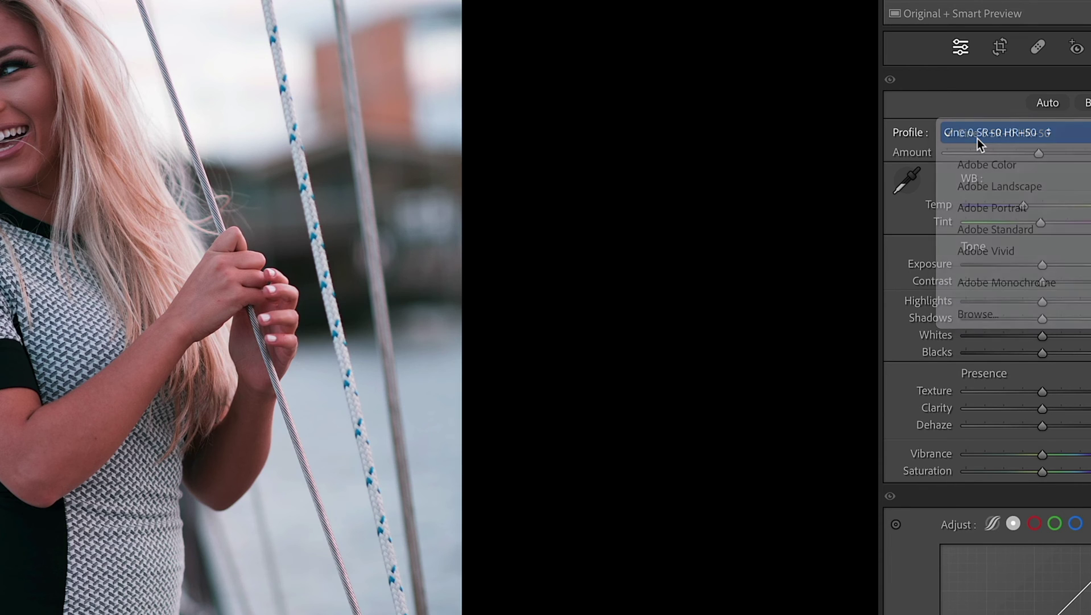
{"action": "left_click", "coordinate": [990, 133]}
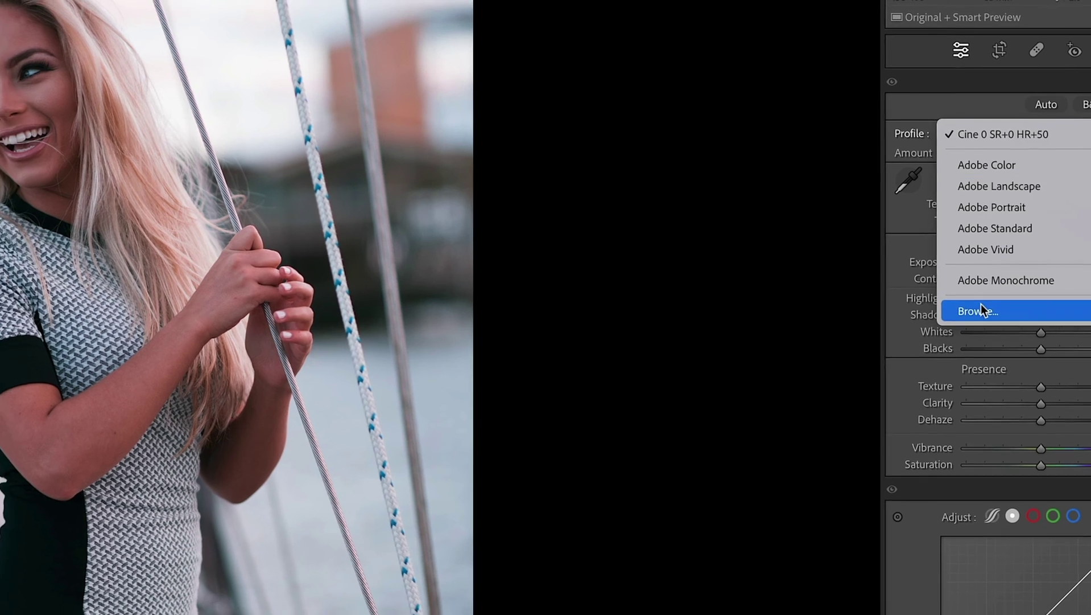
{"action": "left_click", "coordinate": [981, 312]}
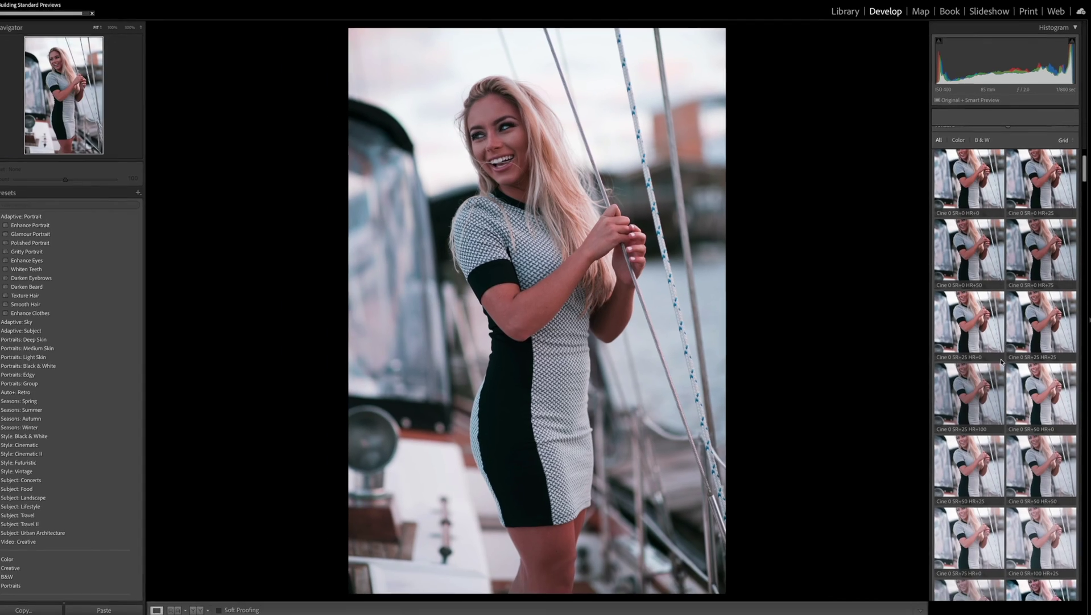
Scroll the Cine profile previews without changing the profile, and go back to Library
{"action": "scroll", "coordinate": [1003, 361], "scroll_direction": "down", "scroll_amount": 5}
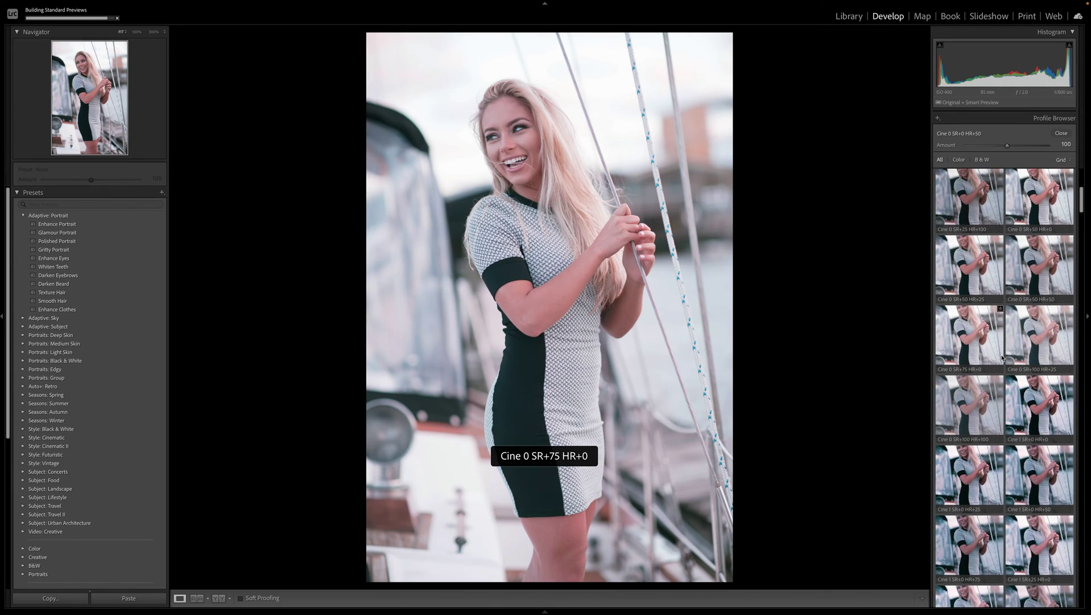
{"action": "scroll", "coordinate": [1002, 358], "scroll_direction": "down", "scroll_amount": 6}
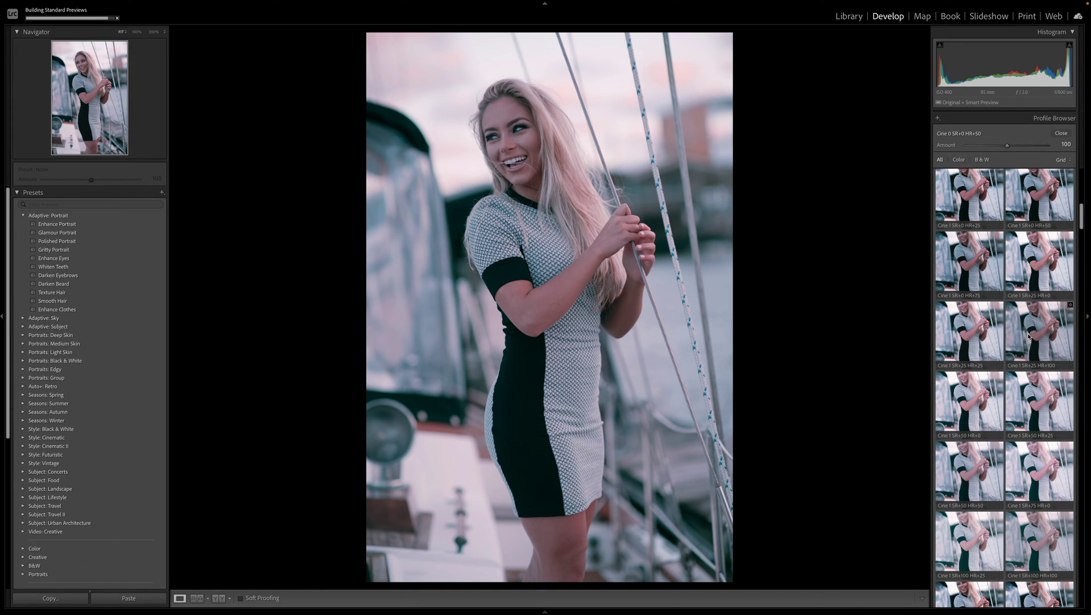
{"action": "scroll", "coordinate": [1009, 279], "scroll_direction": "down", "scroll_amount": 1}
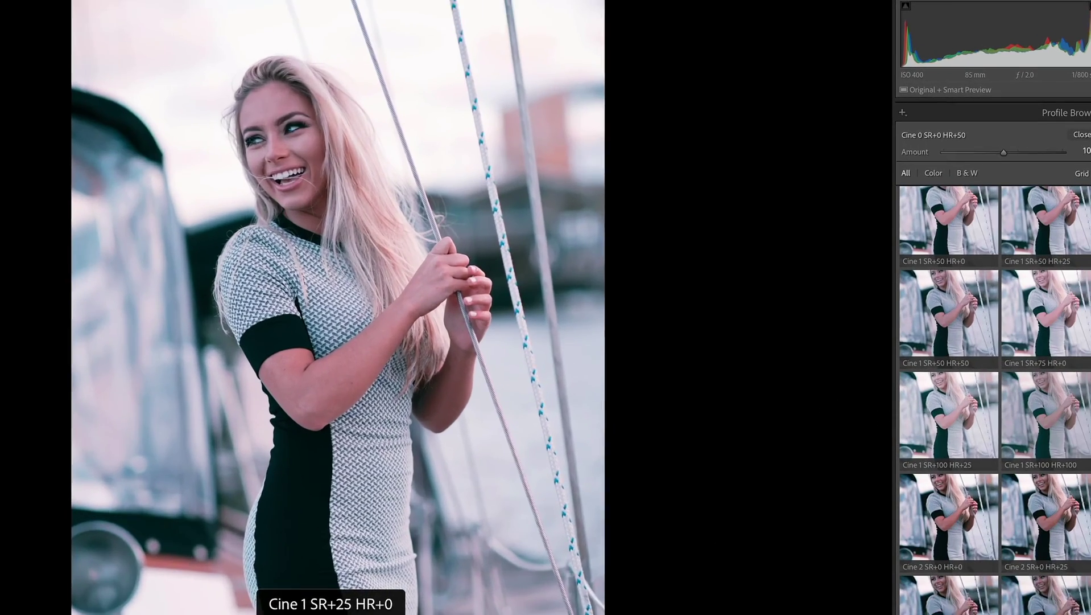
{"action": "scroll", "coordinate": [1007, 272], "scroll_direction": "down", "scroll_amount": 5}
{"action": "scroll", "coordinate": [991, 399], "scroll_direction": "down", "scroll_amount": 15}
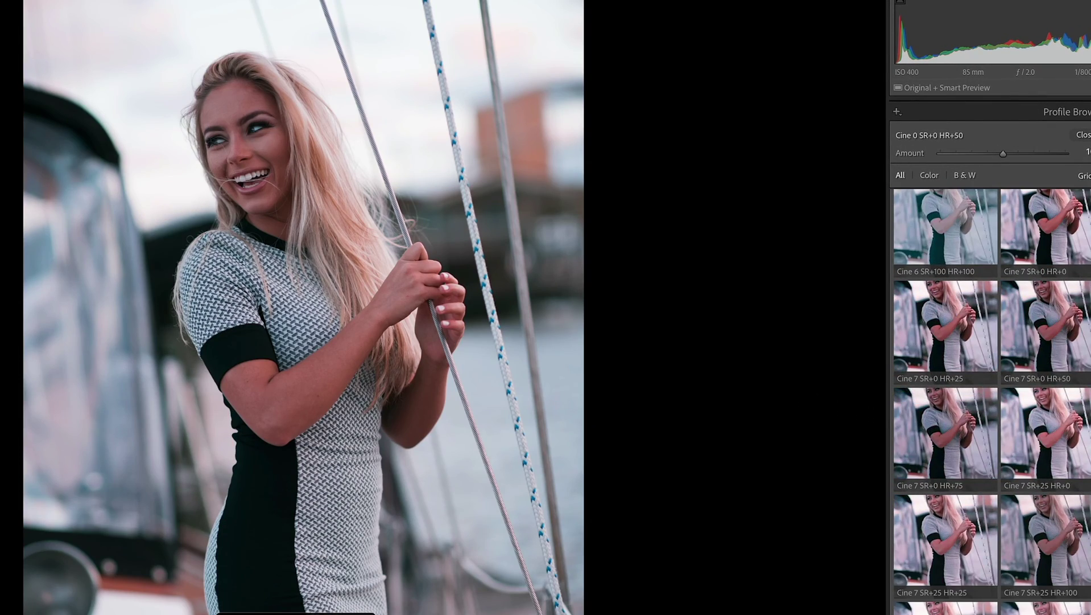
{"action": "scroll", "coordinate": [990, 399], "scroll_direction": "down", "scroll_amount": 10}
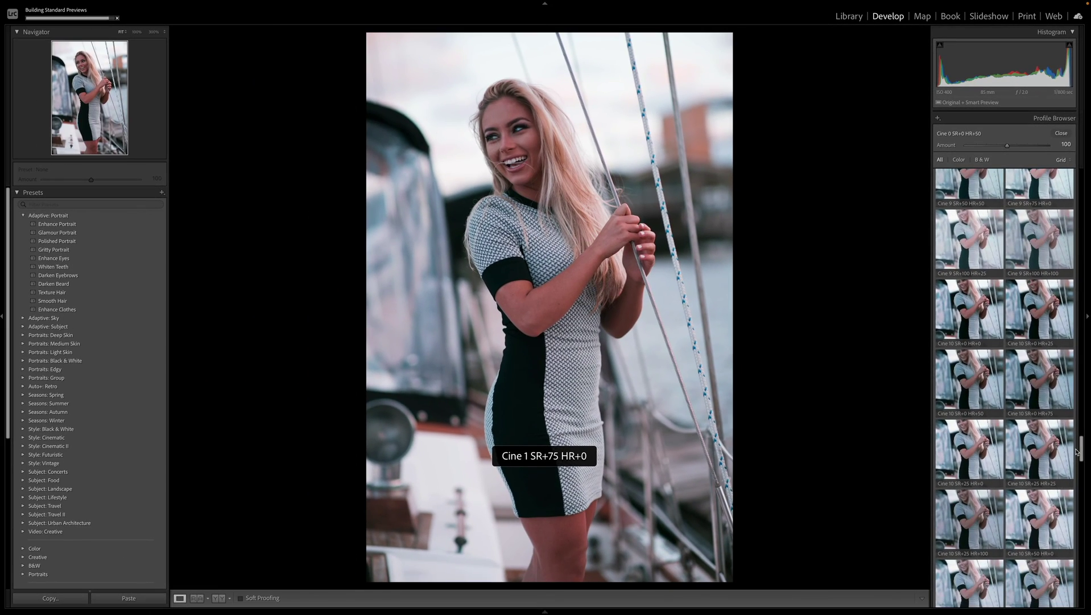
{"action": "left_click_drag", "start_coordinate": [1077, 452], "coordinate": [1074, 609]}
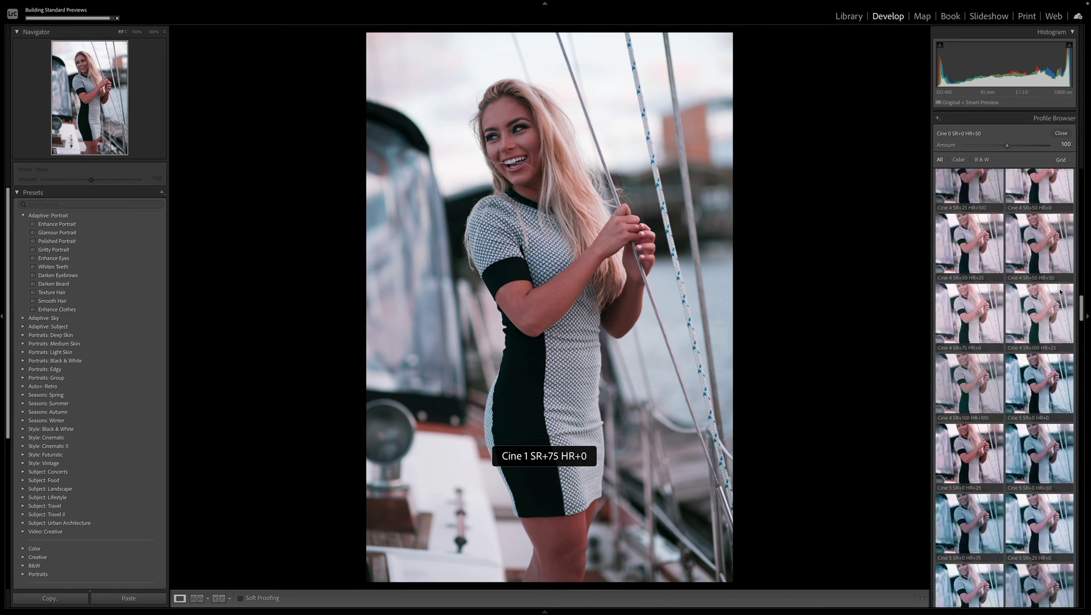
{"action": "left_click", "coordinate": [859, 18]}
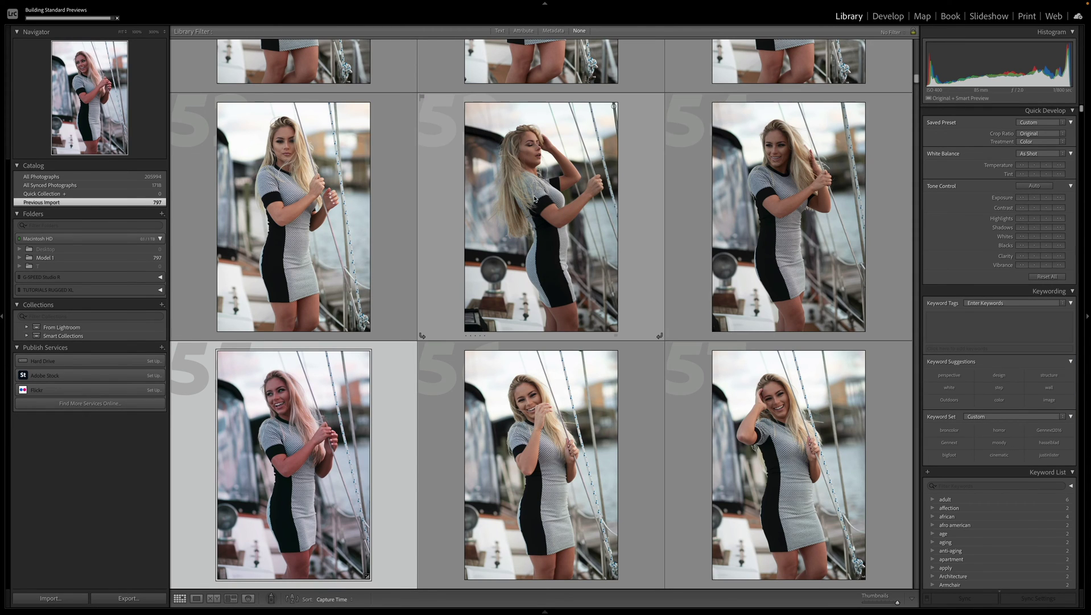
Open the sailboat portrait in Photoshop as a smart object via Edit In
{"action": "scroll", "coordinate": [544, 214], "scroll_direction": "down", "scroll_amount": 3}
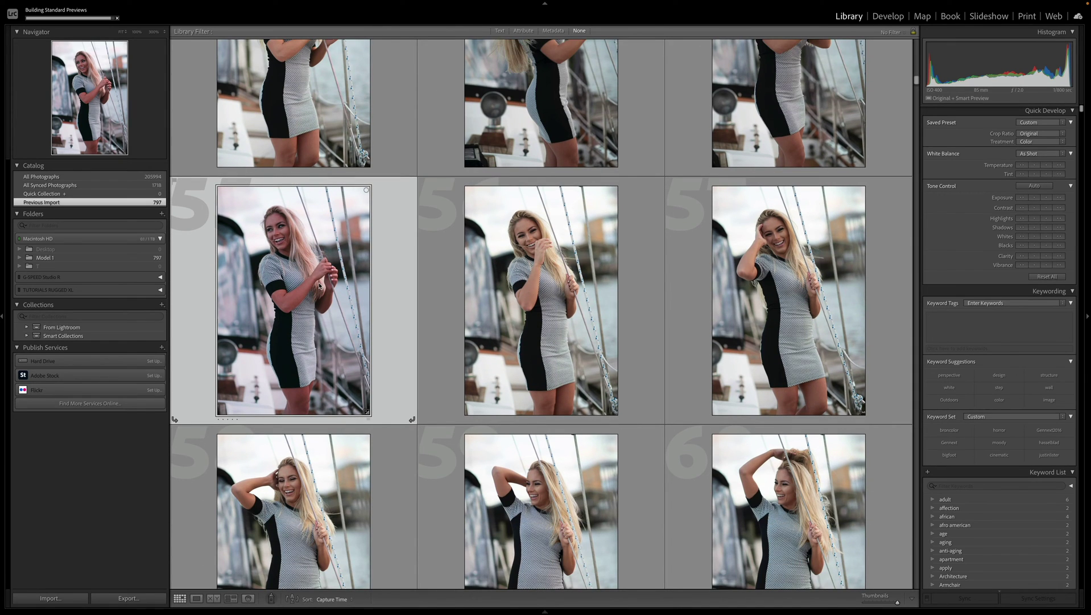
{"action": "right_click", "coordinate": [319, 286]}
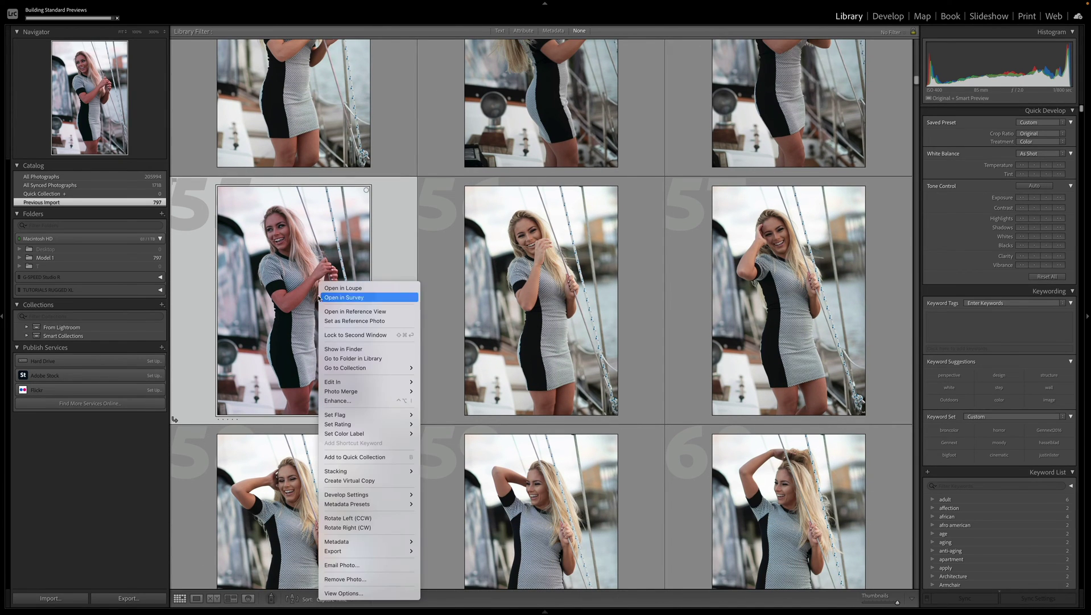
{"action": "mouse_move", "coordinate": [353, 383]}
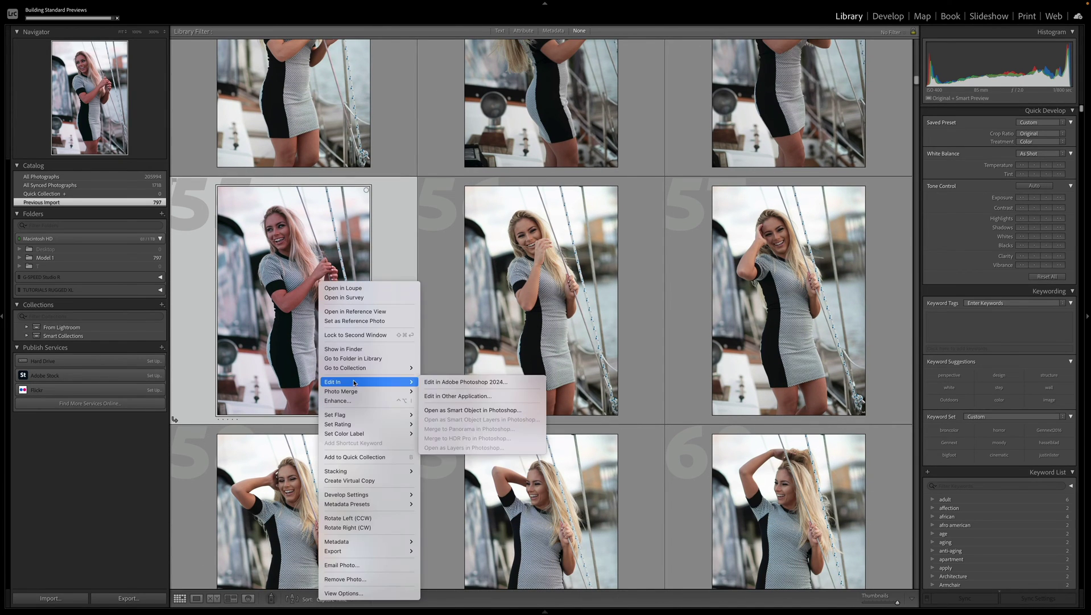
{"action": "left_click", "coordinate": [447, 410]}
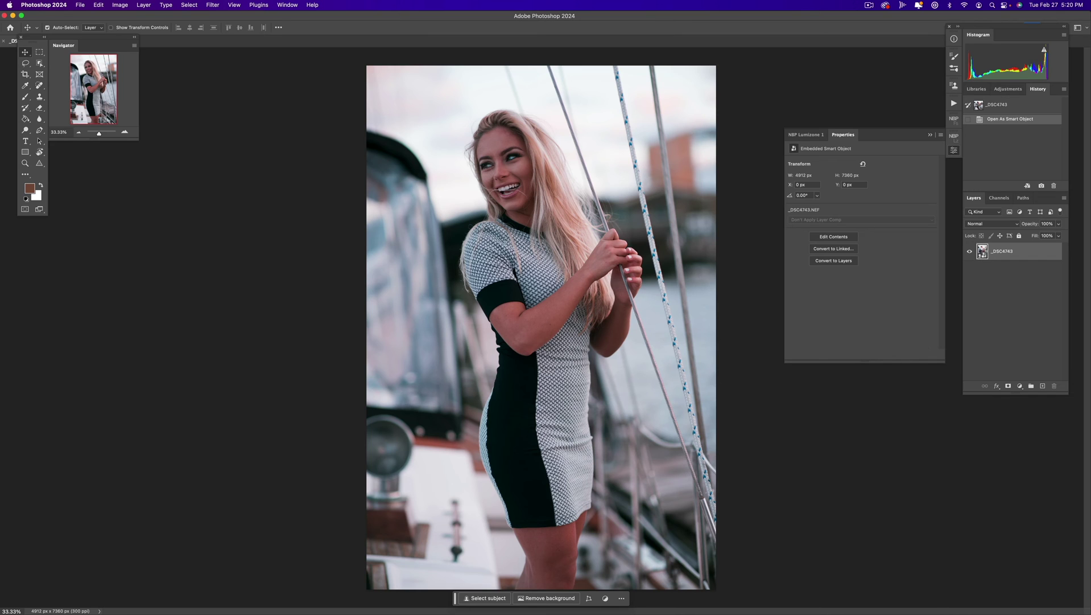
Open the smart object in Camera Raw and apply the NOLA Cine 0 SR+0 HR+75 profile
{"action": "double_click", "coordinate": [983, 251]}
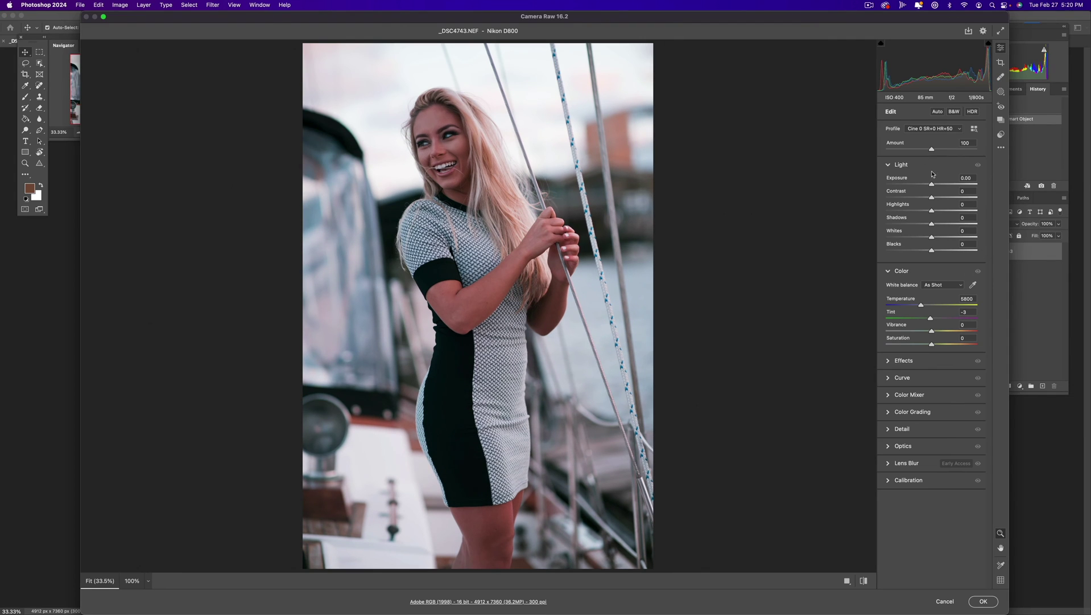
{"action": "left_click", "coordinate": [926, 130]}
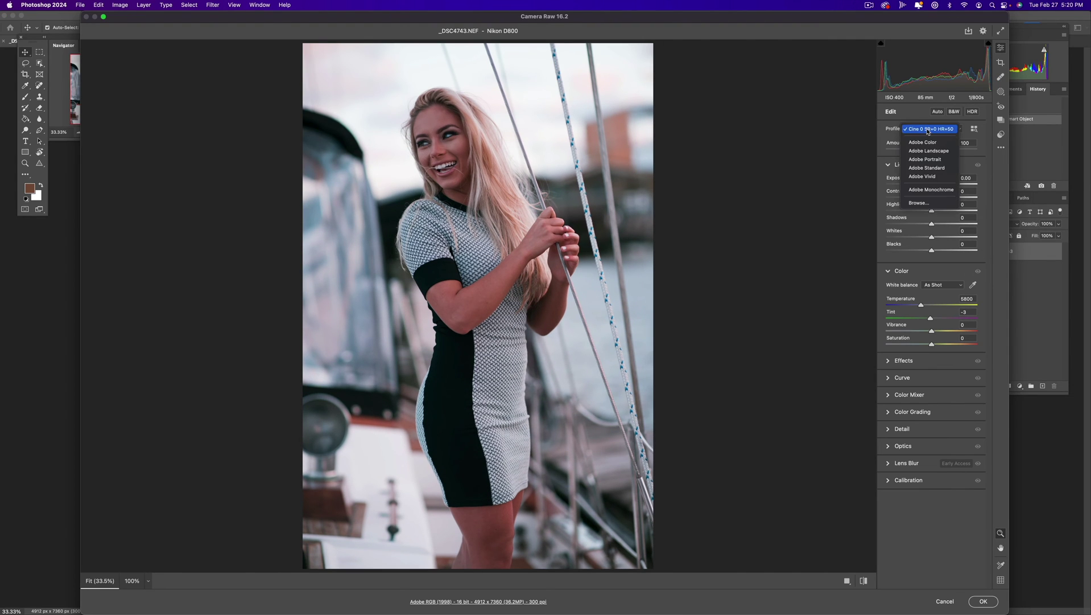
{"action": "left_click", "coordinate": [919, 203]}
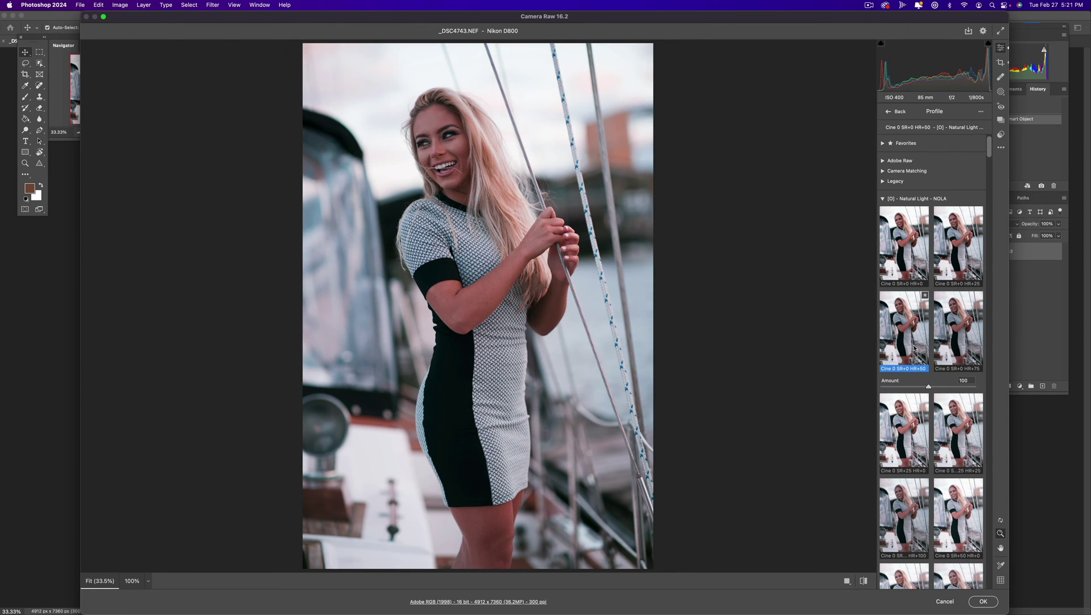
{"action": "left_click", "coordinate": [953, 344]}
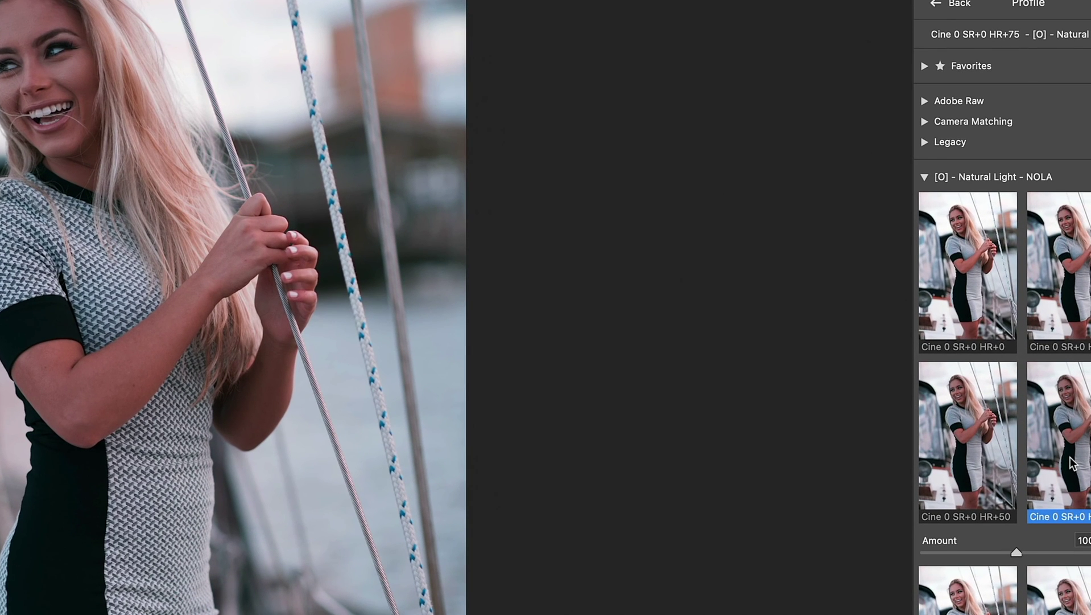
{"action": "scroll", "coordinate": [1072, 458], "scroll_direction": "down", "scroll_amount": 4}
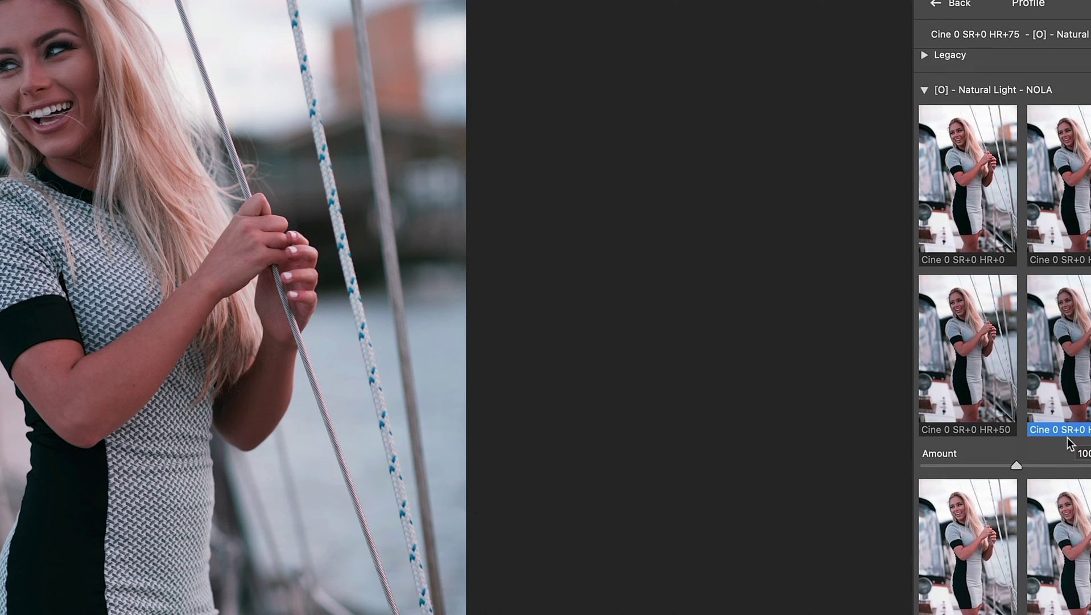